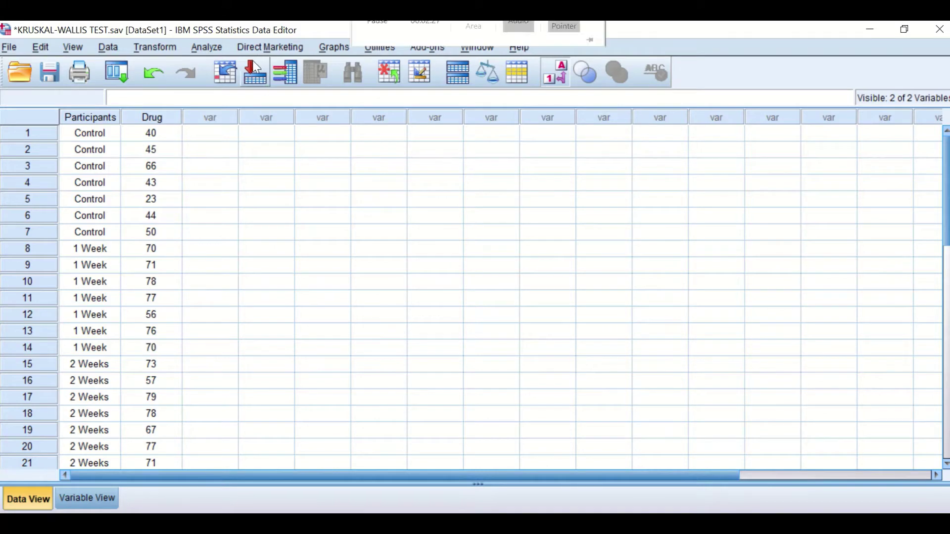
Open the K Independent Samples legacy dialog from the Analyze > Nonparametric Tests menu.
{"action": "left_click", "coordinate": [213, 49]}
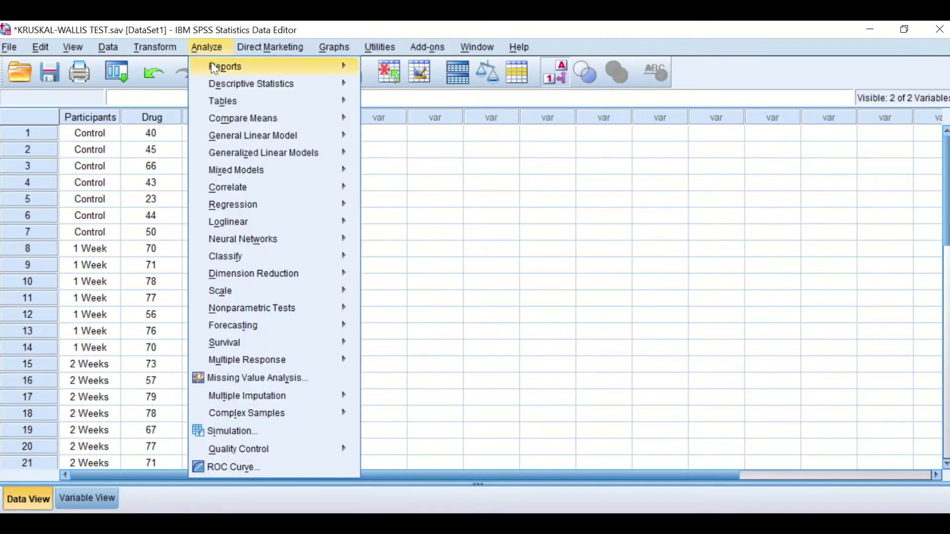
{"action": "mouse_move", "coordinate": [277, 313]}
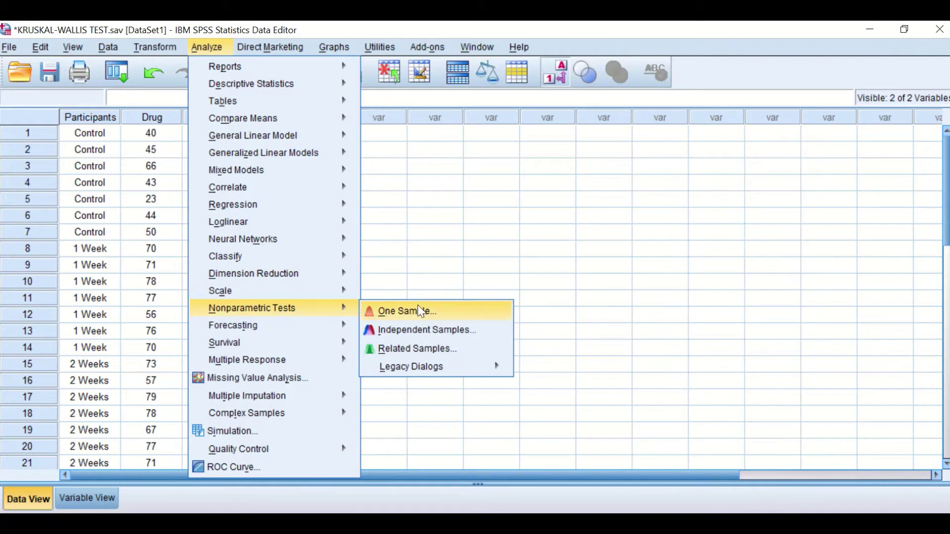
{"action": "mouse_move", "coordinate": [431, 372]}
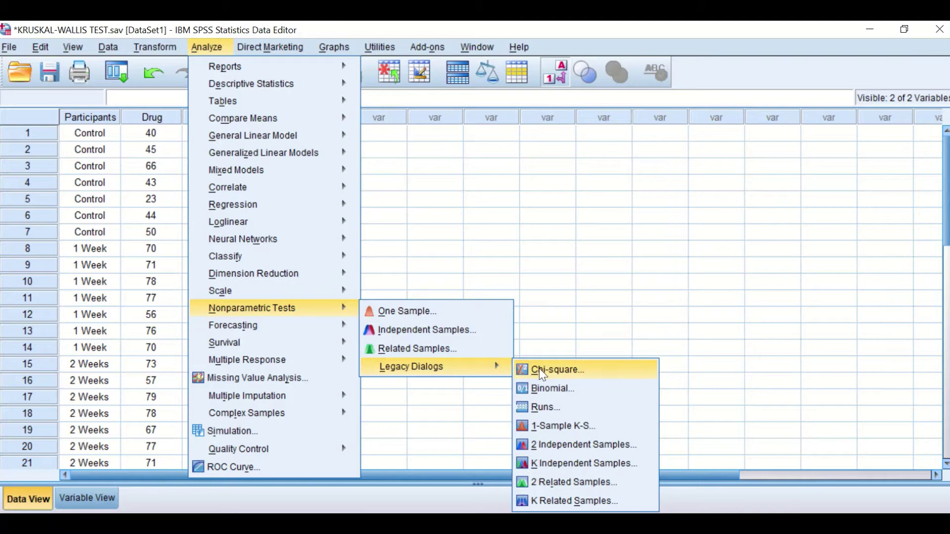
{"action": "left_click", "coordinate": [575, 465]}
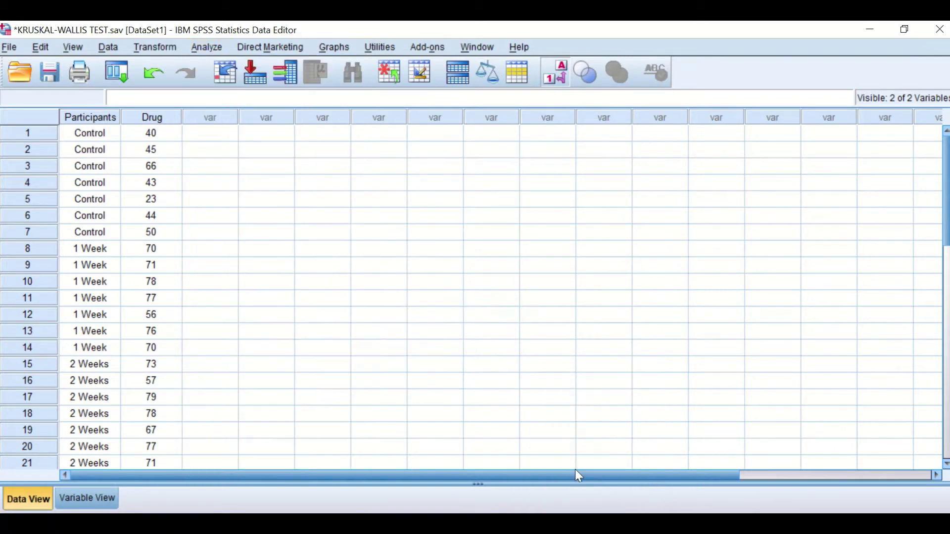
Reset the dialog, then make Drug the test variable and Participants the grouping variable.
{"action": "left_click", "coordinate": [463, 389]}
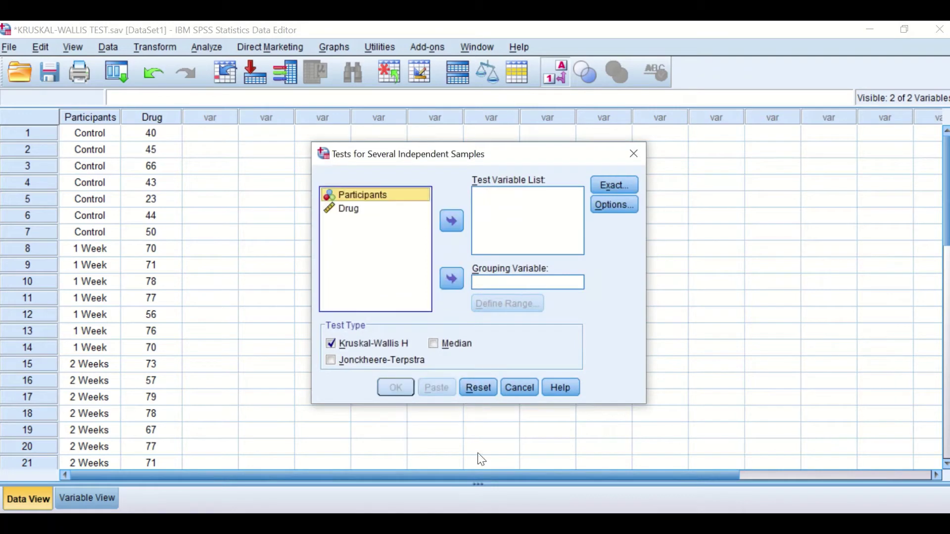
{"action": "left_click", "coordinate": [332, 342]}
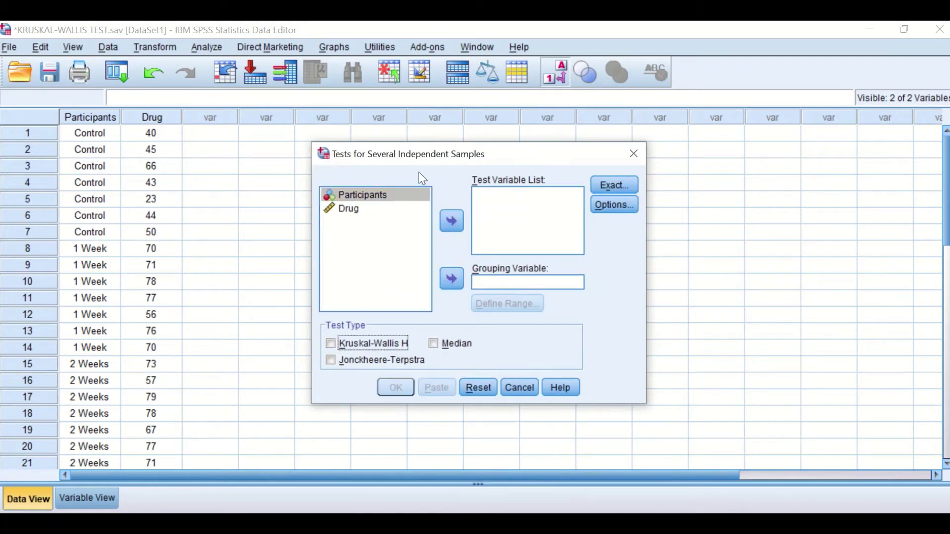
{"action": "left_click", "coordinate": [346, 209]}
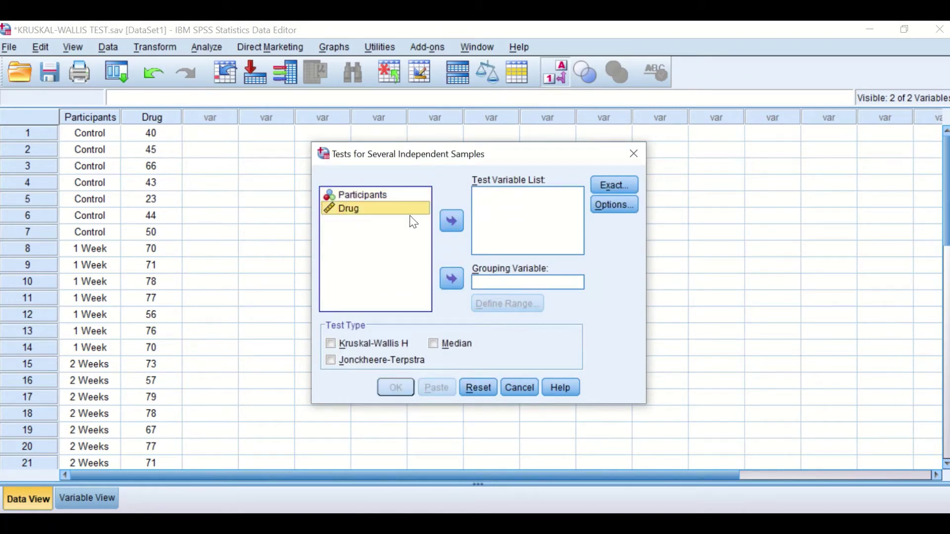
{"action": "left_click", "coordinate": [451, 221]}
{"action": "left_click", "coordinate": [351, 198]}
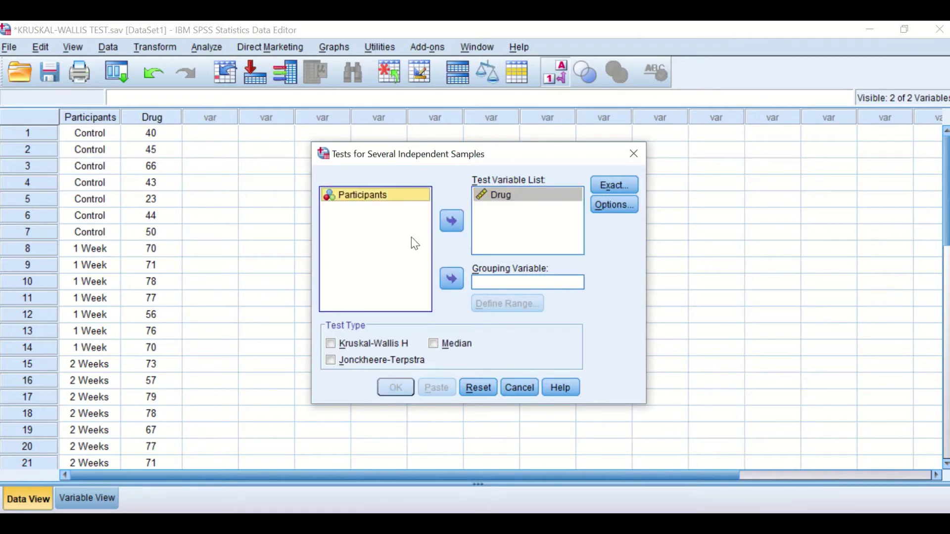
{"action": "left_click", "coordinate": [452, 277]}
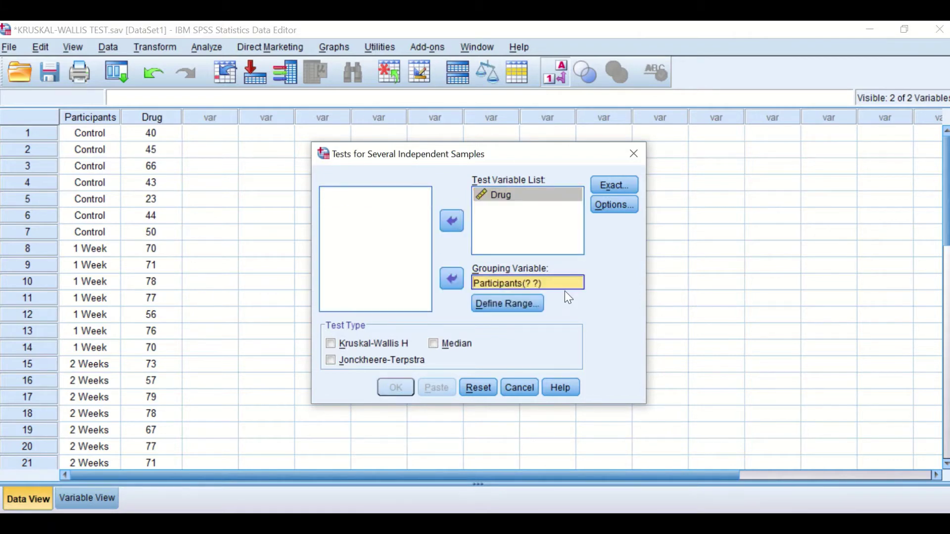
Define the grouping range as 1 to 3 and tick Kruskal-Wallis H.
{"action": "left_click", "coordinate": [527, 302]}
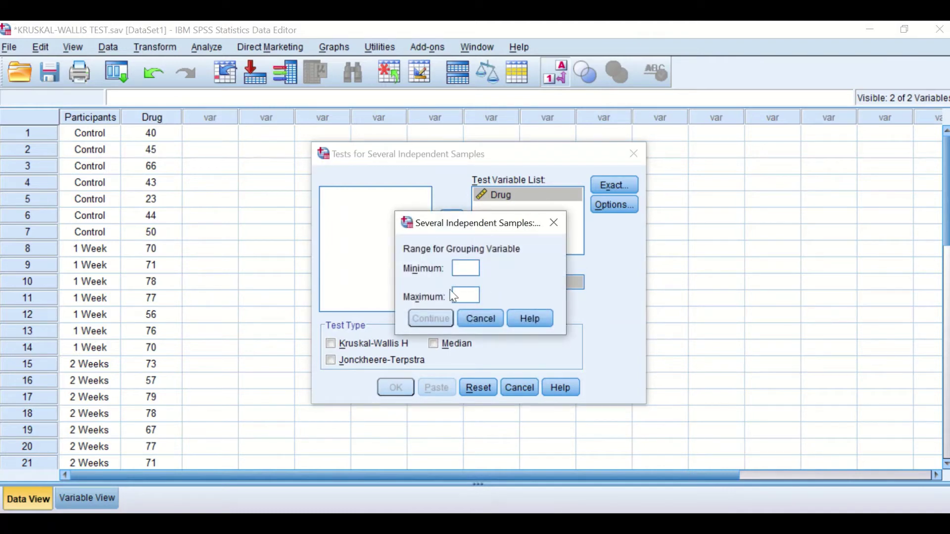
{"action": "left_click", "coordinate": [469, 268]}
{"action": "type", "text": "1"}
{"action": "left_click", "coordinate": [469, 295]}
{"action": "type", "text": "3"}
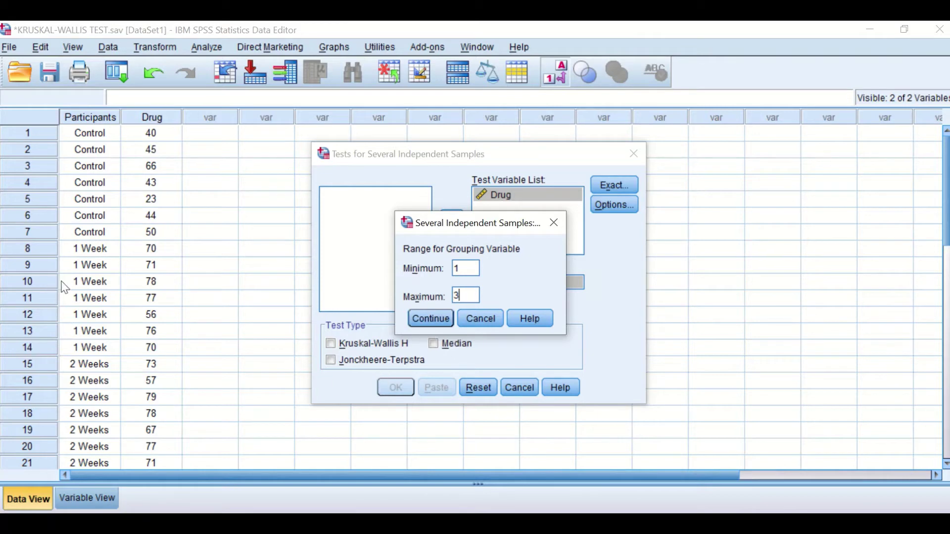
{"action": "left_click", "coordinate": [430, 318]}
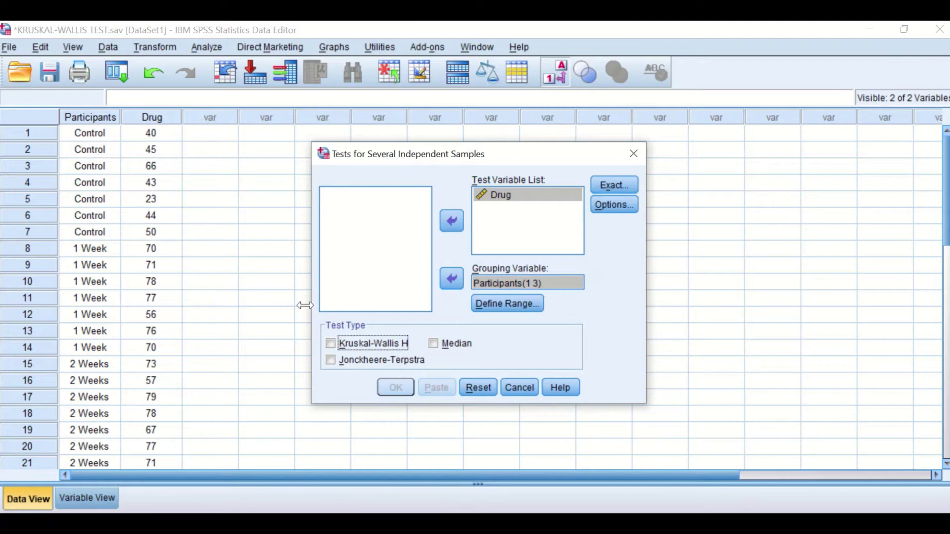
{"action": "left_click", "coordinate": [331, 343]}
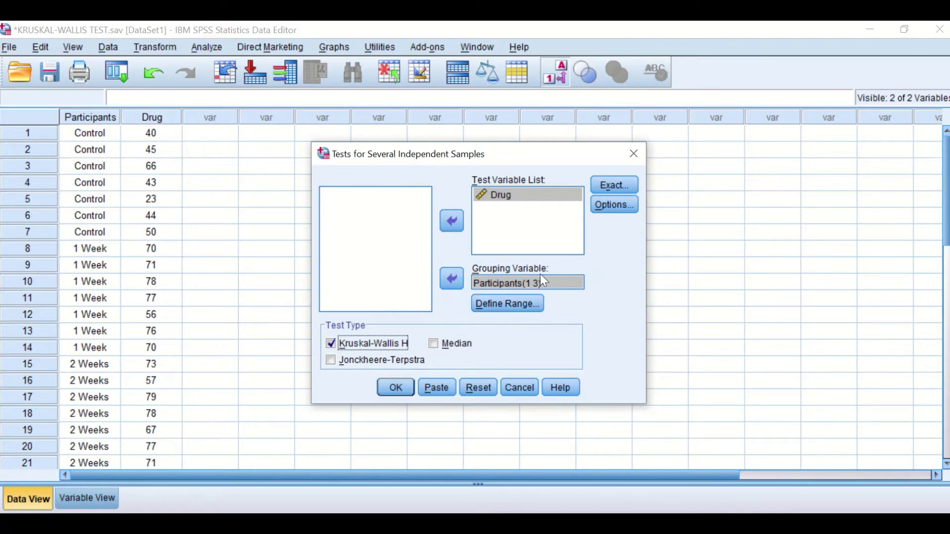
Keep Asymptotic only, add Descriptive statistics, and run the test (Chi-Square 12.446, sig .002).
{"action": "left_click", "coordinate": [609, 186]}
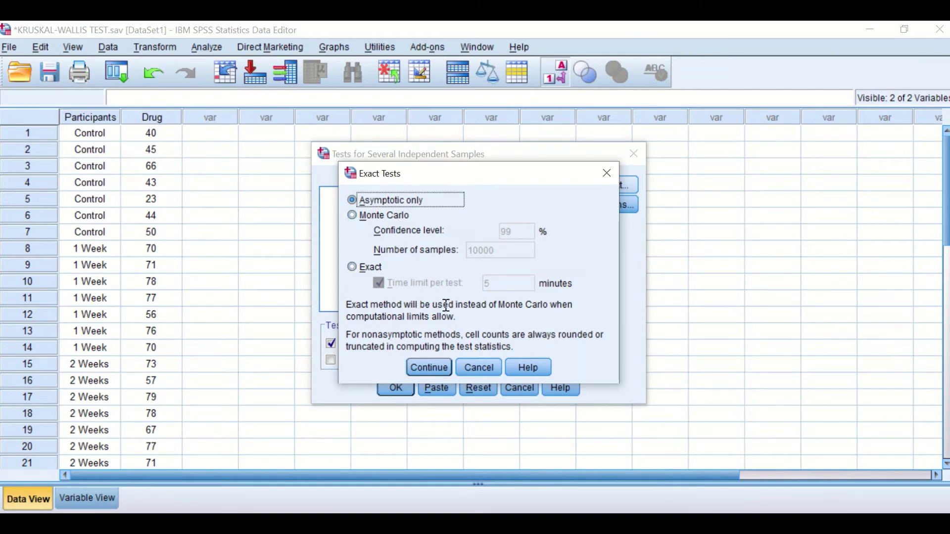
{"action": "left_click", "coordinate": [426, 366]}
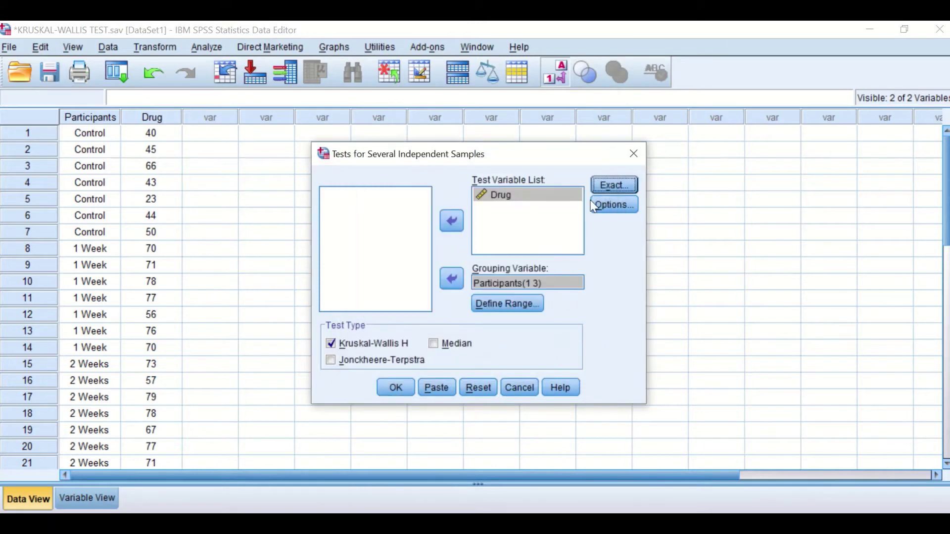
{"action": "left_click", "coordinate": [605, 203]}
{"action": "left_click", "coordinate": [414, 249]}
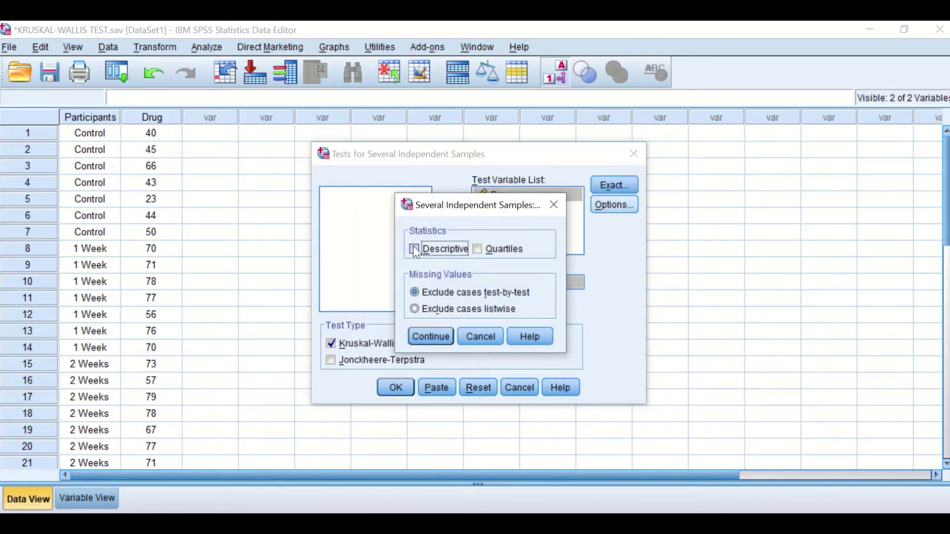
{"action": "left_click", "coordinate": [425, 337]}
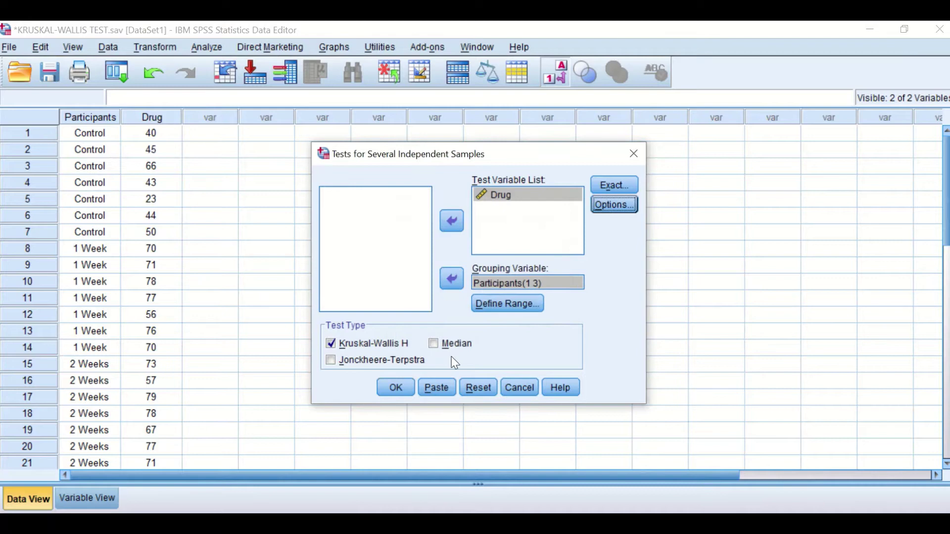
{"action": "left_click", "coordinate": [396, 388]}
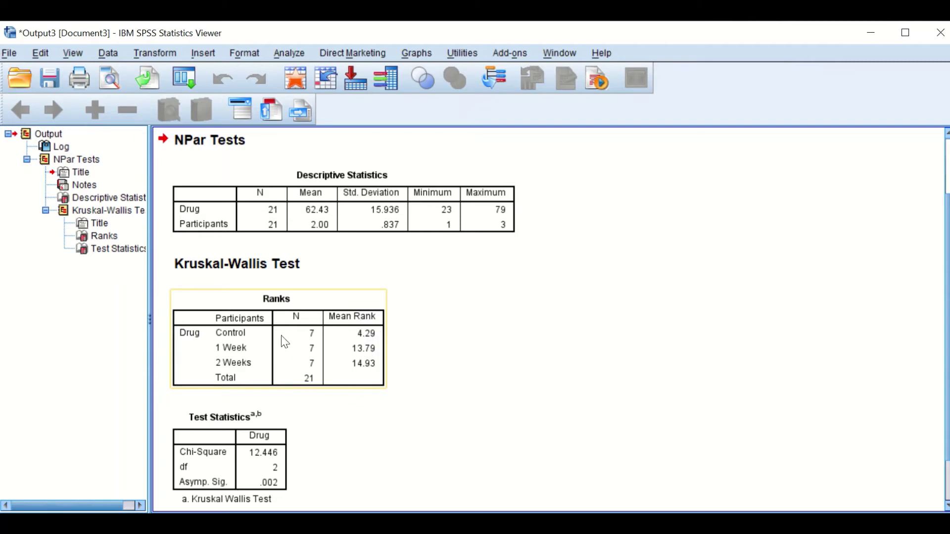
{"action": "scroll", "coordinate": [349, 410], "scroll_direction": "down", "scroll_amount": 2}
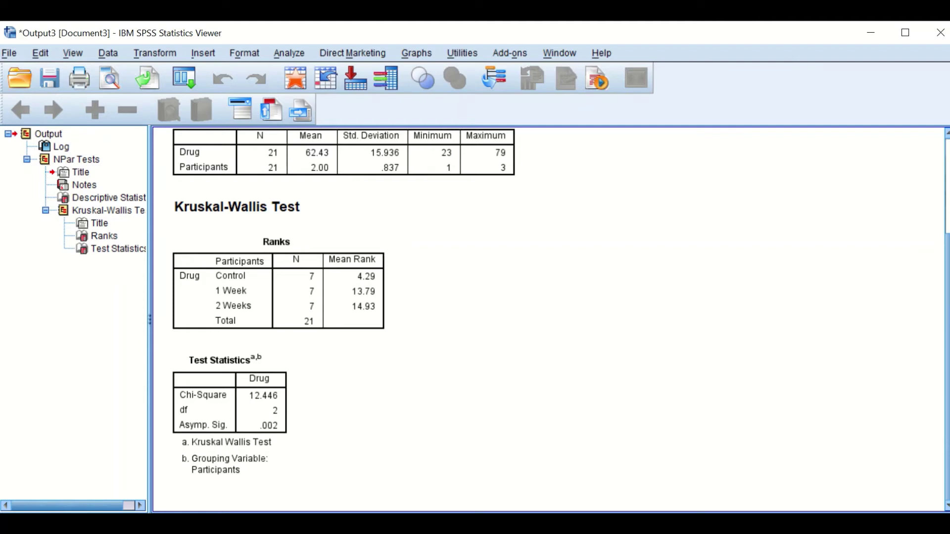
{"action": "left_click", "coordinate": [277, 428]}
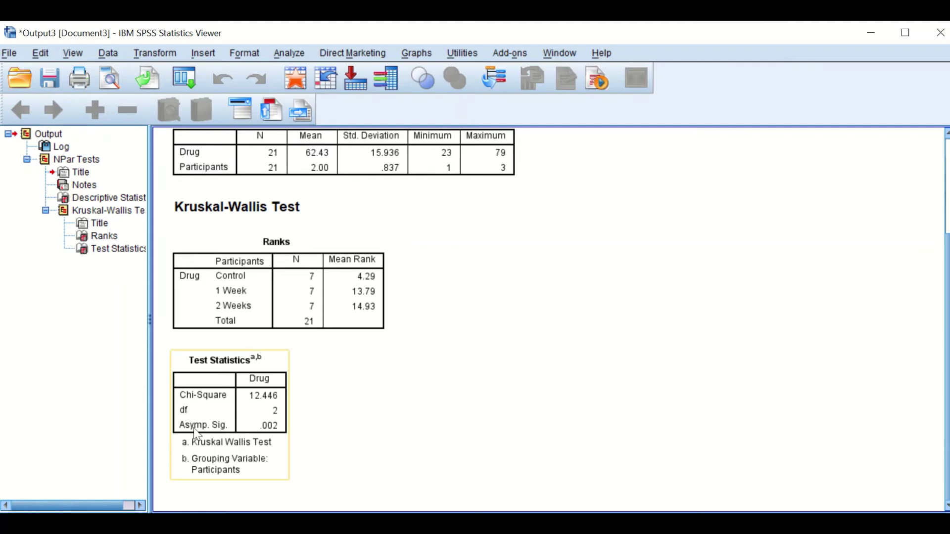
{"action": "left_click", "coordinate": [319, 385]}
{"action": "left_click", "coordinate": [274, 414]}
{"action": "left_click", "coordinate": [330, 423]}
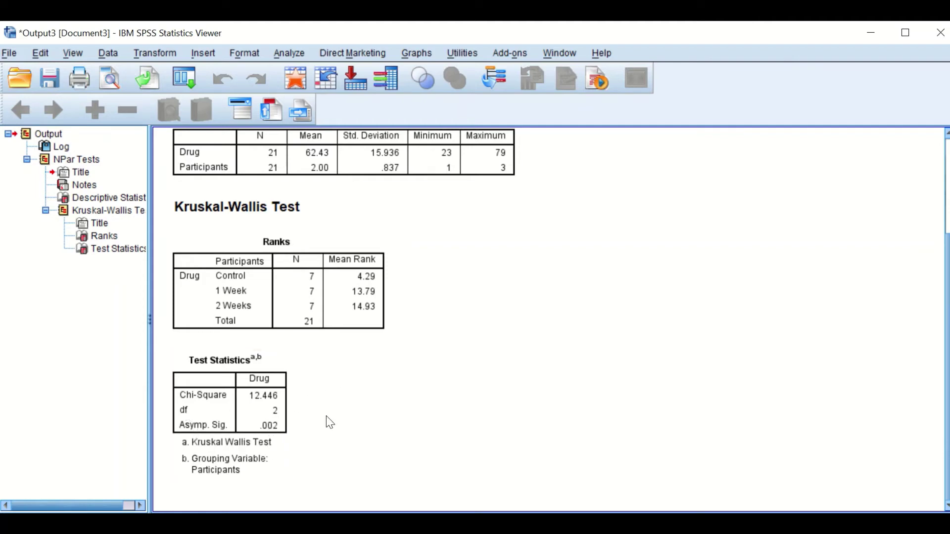
{"action": "left_click", "coordinate": [351, 298]}
Minimize the Viewer and open Analyze > Nonparametric Tests > Independent Samples.
{"action": "left_click", "coordinate": [871, 33]}
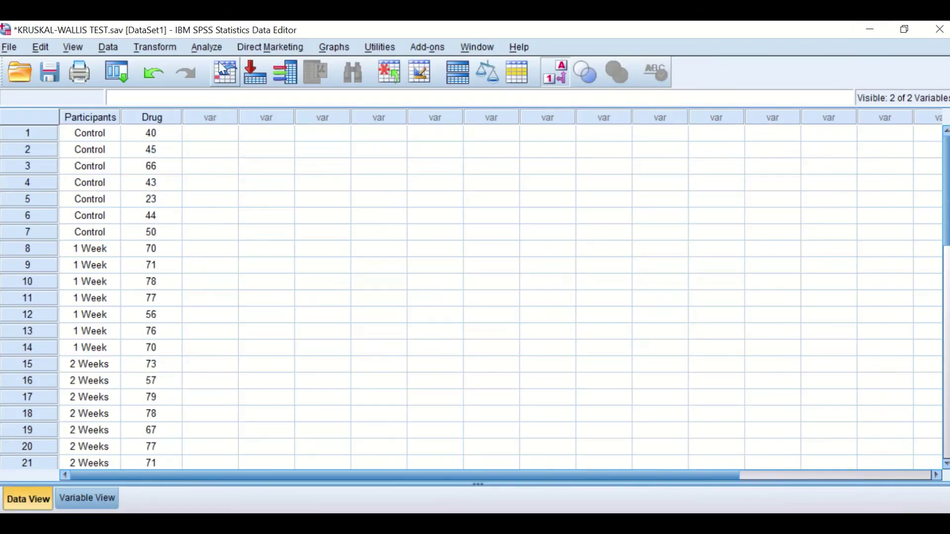
{"action": "left_click", "coordinate": [213, 48]}
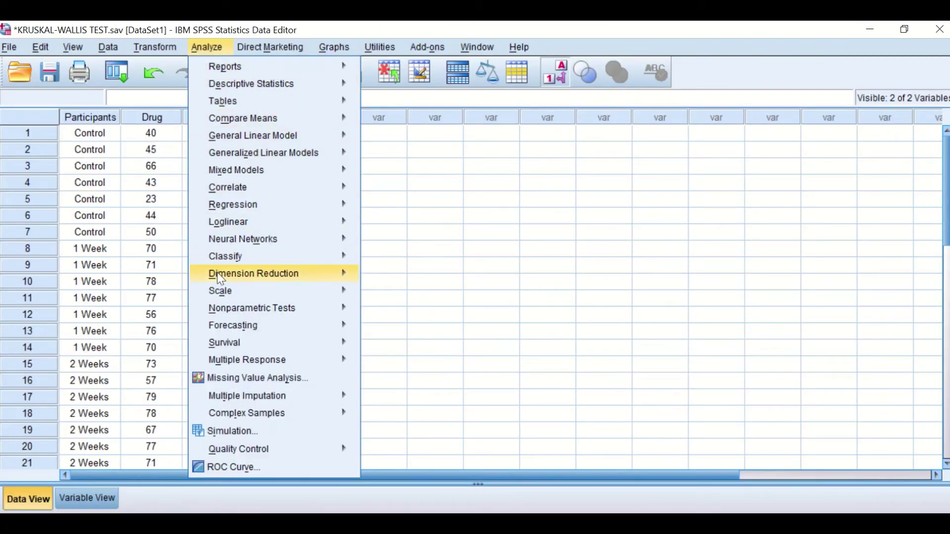
{"action": "mouse_move", "coordinate": [234, 307]}
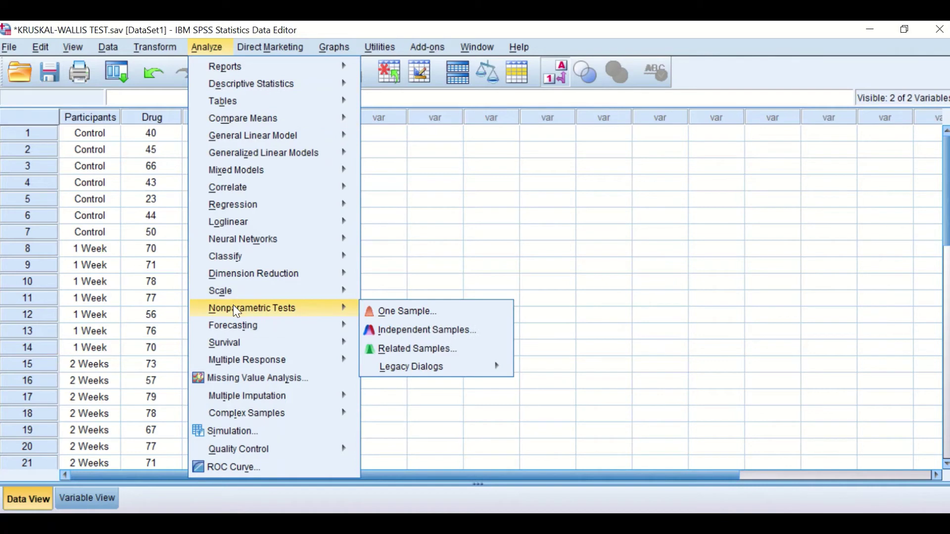
{"action": "left_click", "coordinate": [420, 332]}
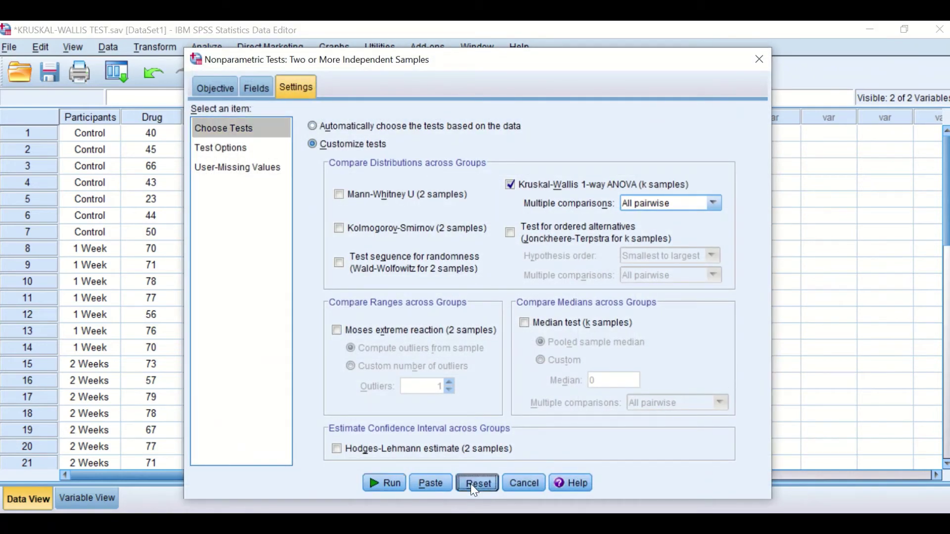
Reset the dialog and set the Objective to Customize analysis.
{"action": "left_click", "coordinate": [470, 484]}
{"action": "left_click", "coordinate": [218, 86]}
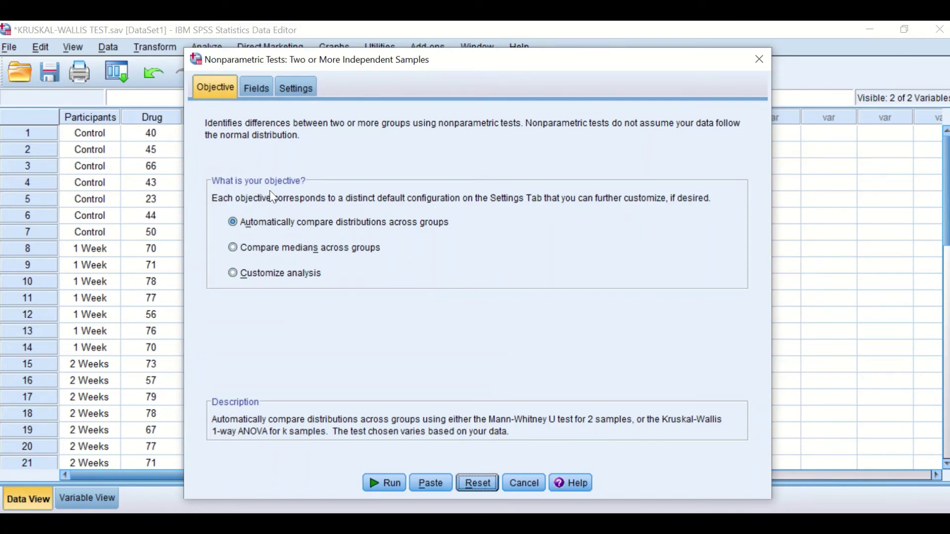
{"action": "left_click", "coordinate": [232, 275]}
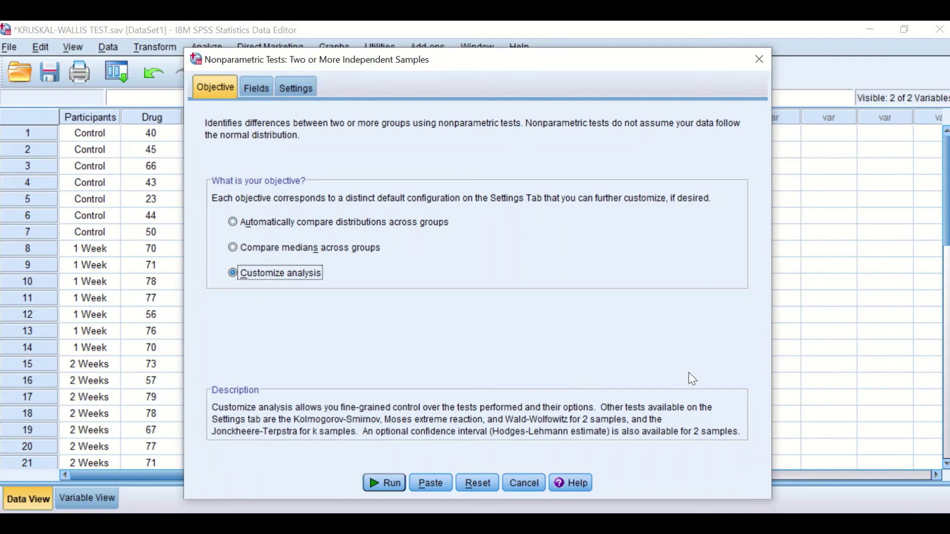
On the Fields tab, put Drug in Test Fields and Participants in Groups.
{"action": "left_click", "coordinate": [264, 94]}
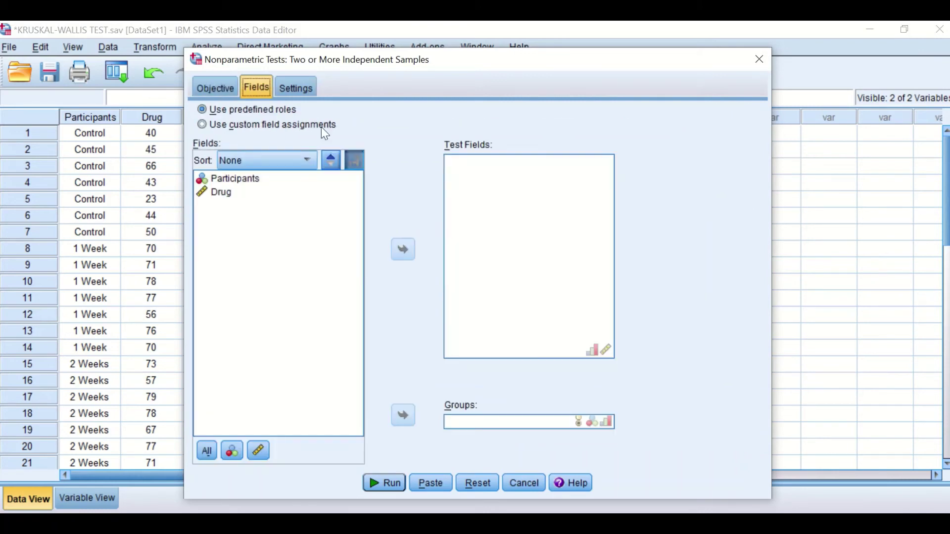
{"action": "left_click", "coordinate": [222, 194]}
{"action": "left_click", "coordinate": [403, 249]}
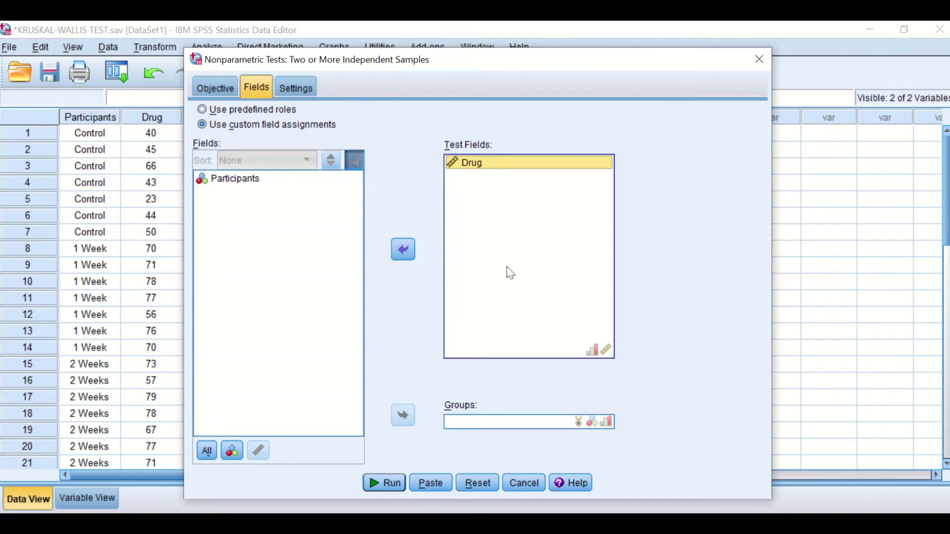
{"action": "left_click", "coordinate": [224, 179]}
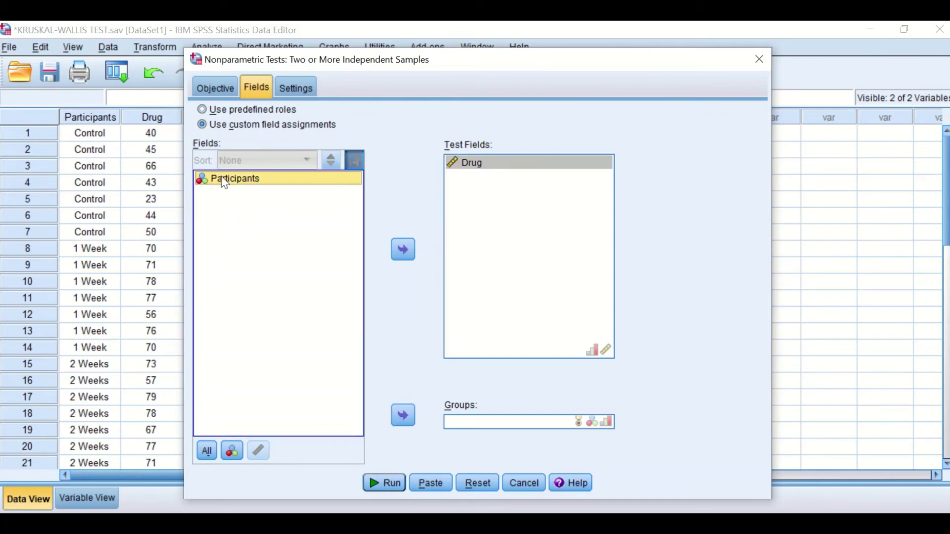
{"action": "left_click", "coordinate": [403, 415]}
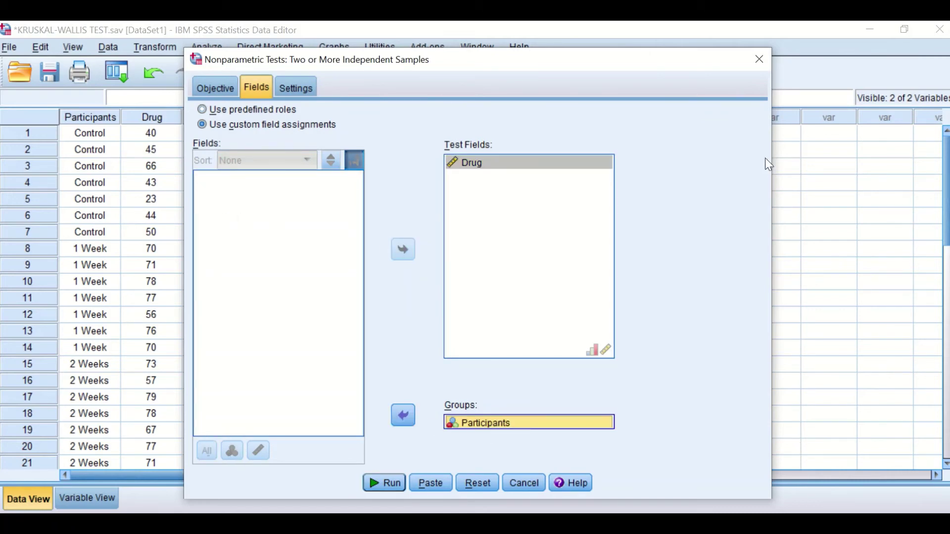
{"action": "left_click", "coordinate": [296, 90]}
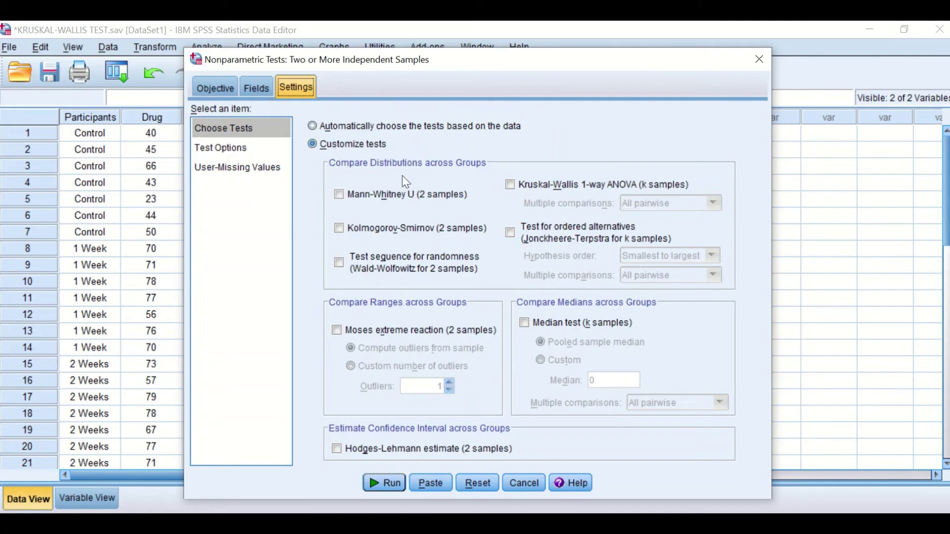
Check Kruskal-Wallis 1-way ANOVA with All pairwise multiple comparisons and run it.
{"action": "left_click", "coordinate": [518, 185]}
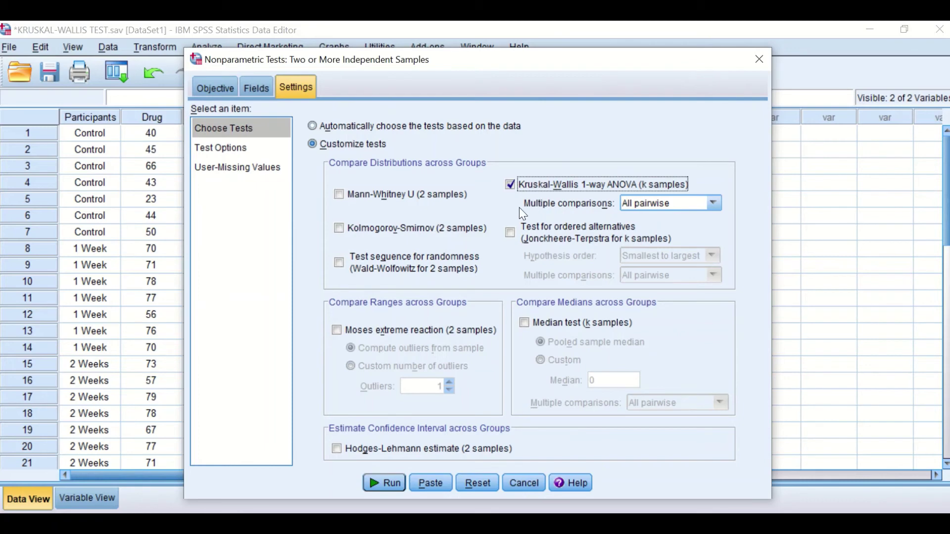
{"action": "left_click", "coordinate": [698, 209]}
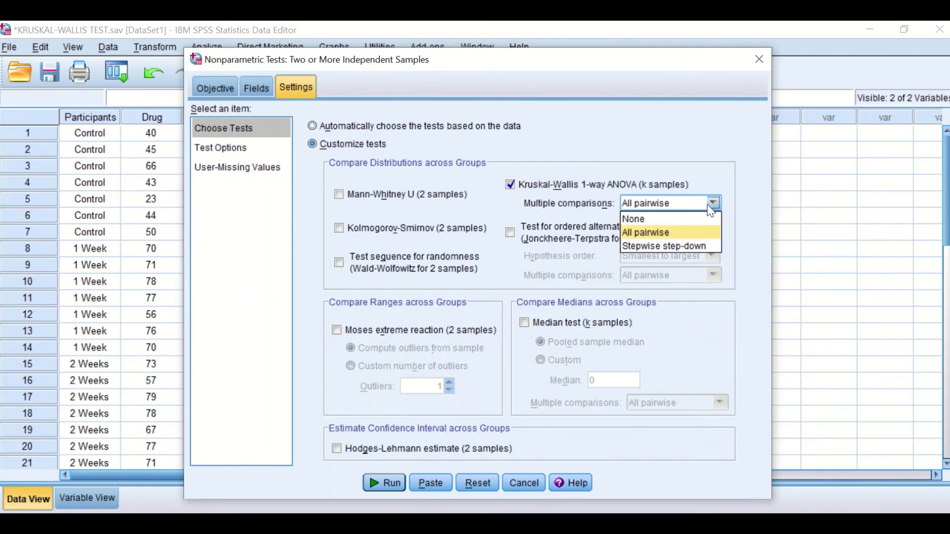
{"action": "left_click", "coordinate": [720, 160]}
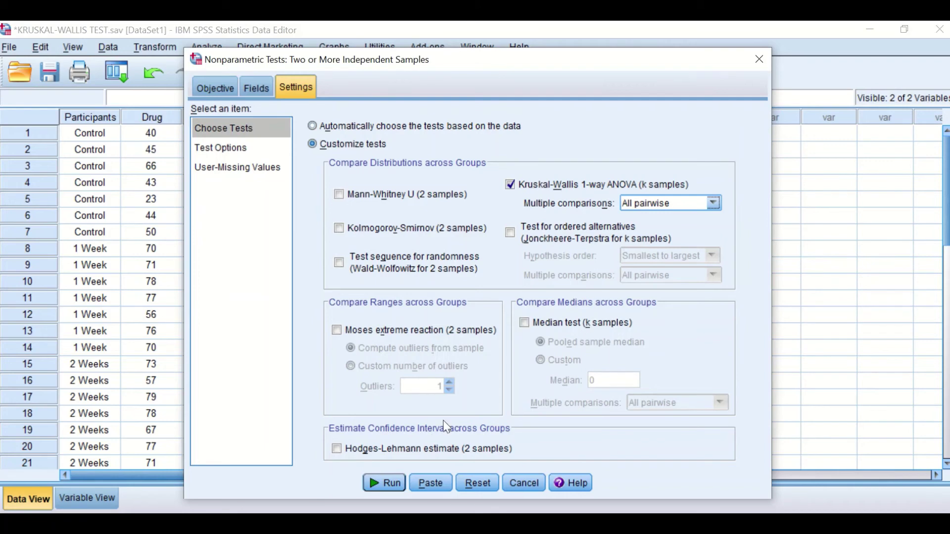
{"action": "left_click", "coordinate": [386, 483]}
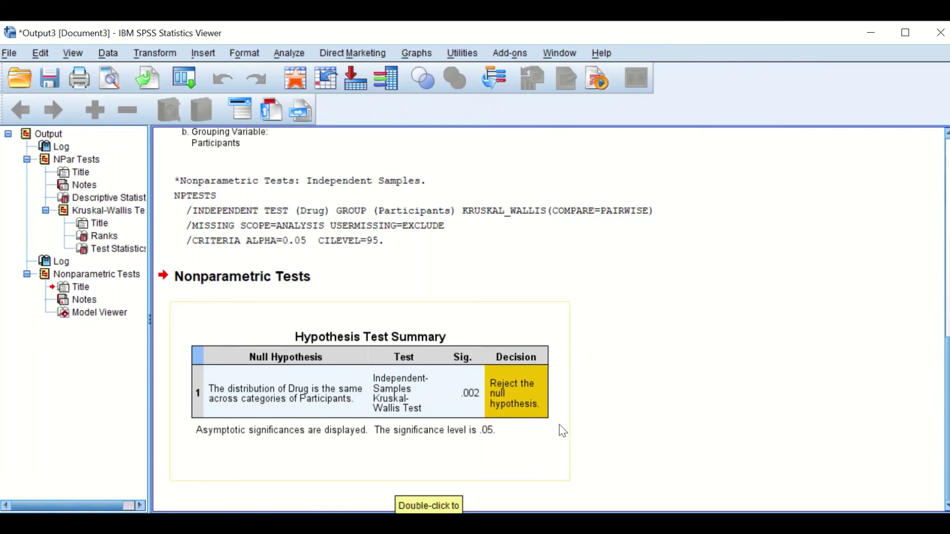
Open the Hypothesis Test Summary in the Model Viewer and review the box plot and statistic 12.446.
{"action": "double_click", "coordinate": [518, 390]}
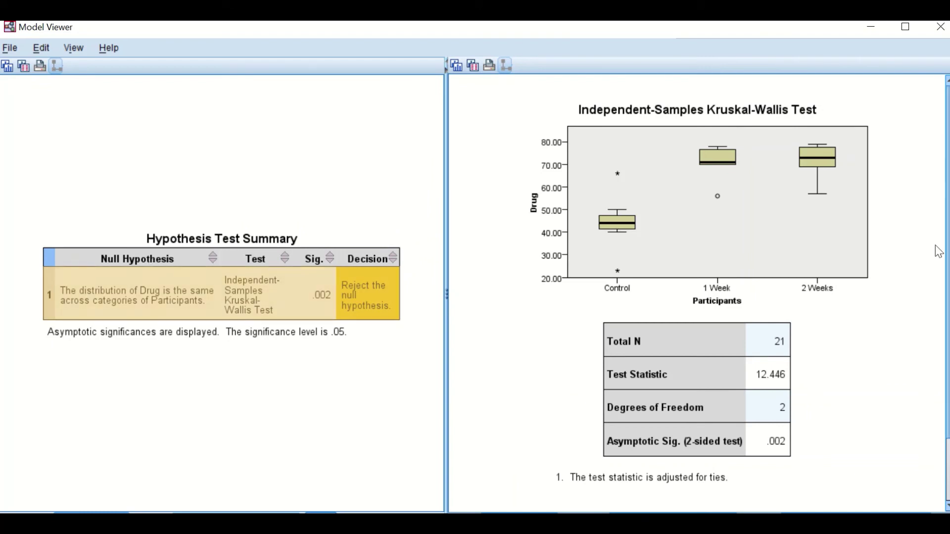
{"action": "scroll", "coordinate": [859, 254], "scroll_direction": "down", "scroll_amount": 1}
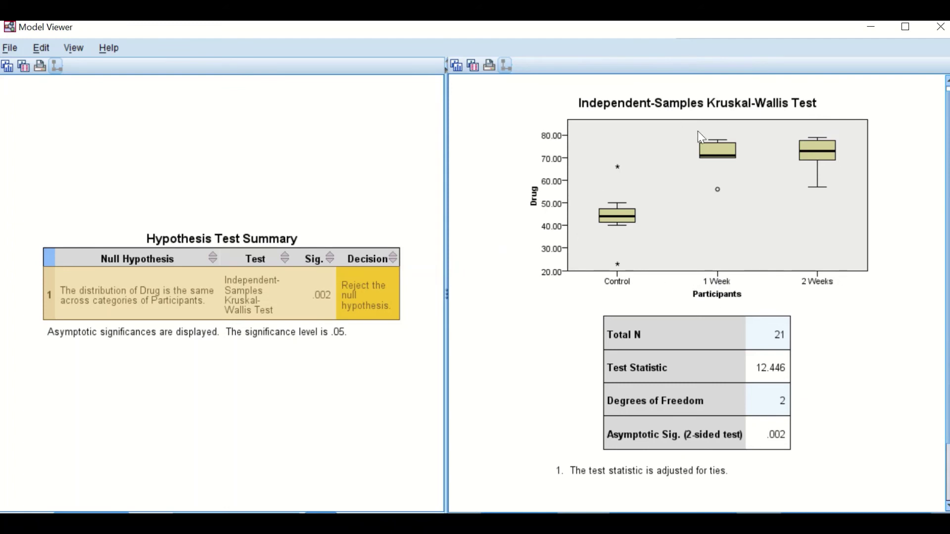
{"action": "mouse_move", "coordinate": [836, 144]}
{"action": "mouse_move", "coordinate": [723, 154]}
{"action": "scroll", "coordinate": [782, 376], "scroll_direction": "down", "scroll_amount": 1}
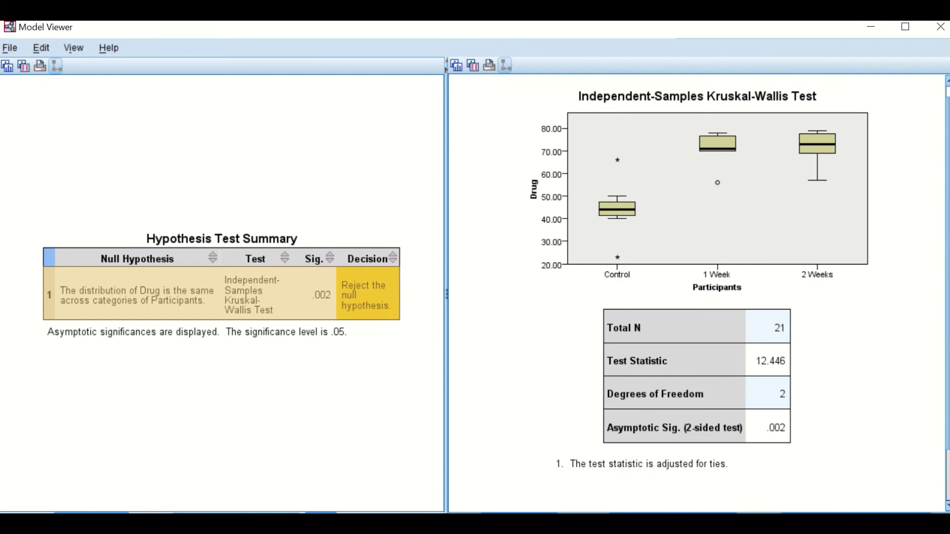
{"action": "left_click", "coordinate": [881, 514]}
Switch to Pairwise Comparisons and scroll to the table showing adjusted significances .012 and .004.
{"action": "left_click", "coordinate": [878, 508]}
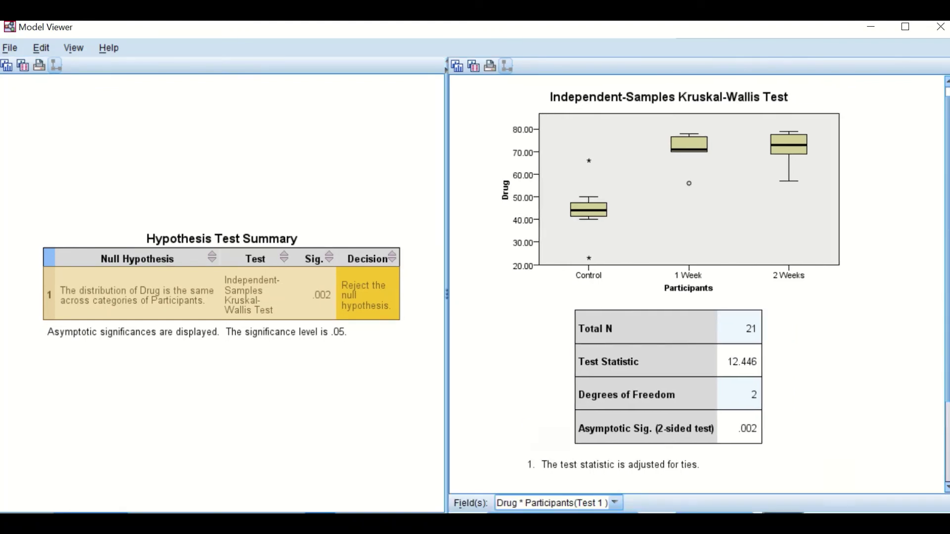
{"action": "scroll", "coordinate": [914, 277], "scroll_direction": "down", "scroll_amount": 4}
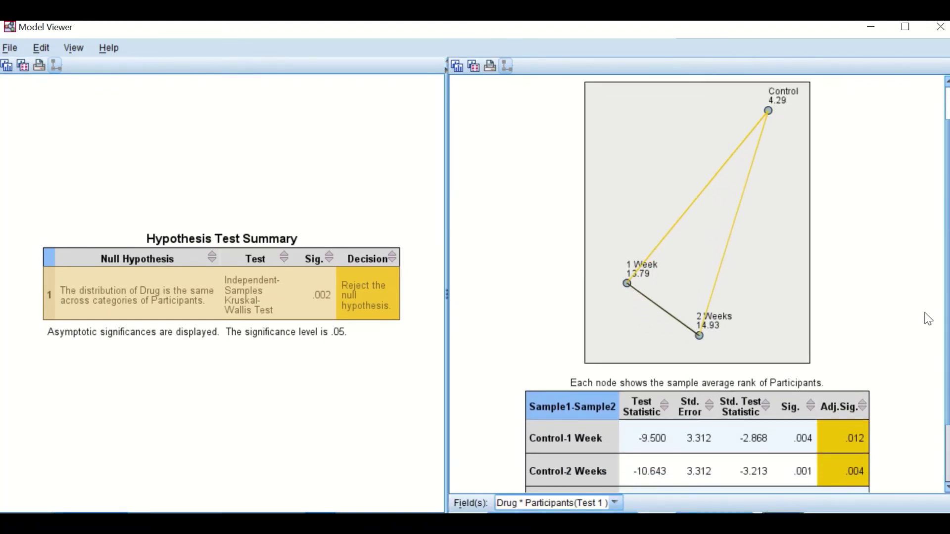
{"action": "scroll", "coordinate": [929, 319], "scroll_direction": "down", "scroll_amount": 5}
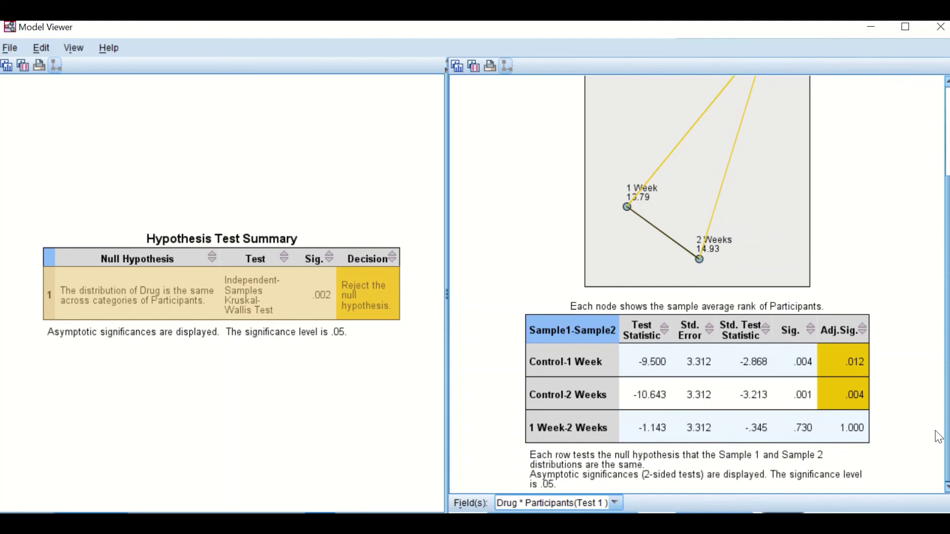